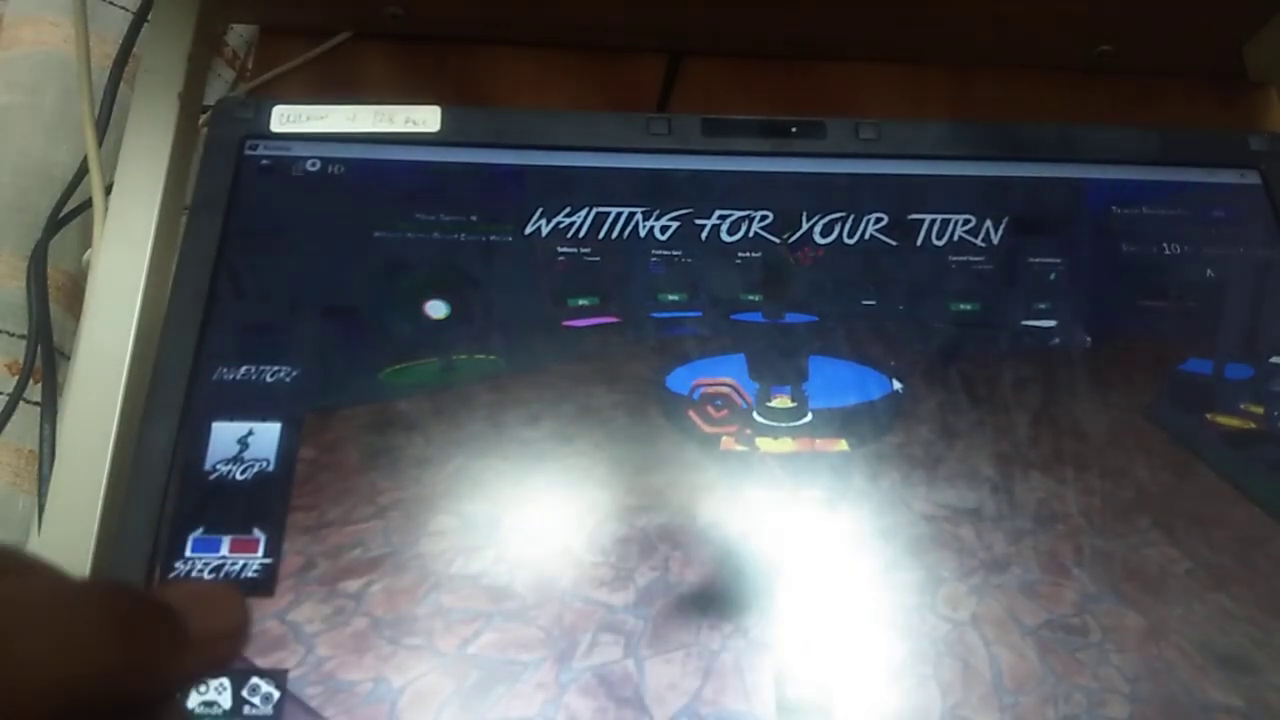
{"action": "key", "text": "d"}
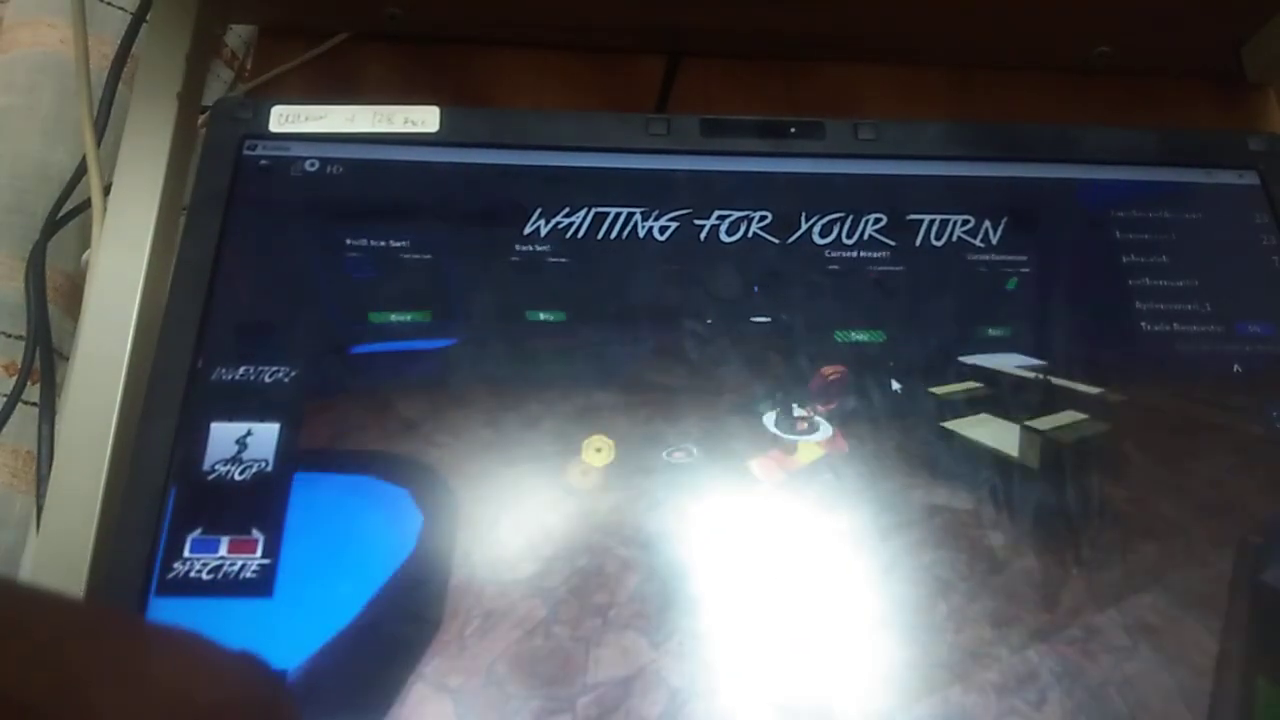
{"action": "key", "text": "d"}
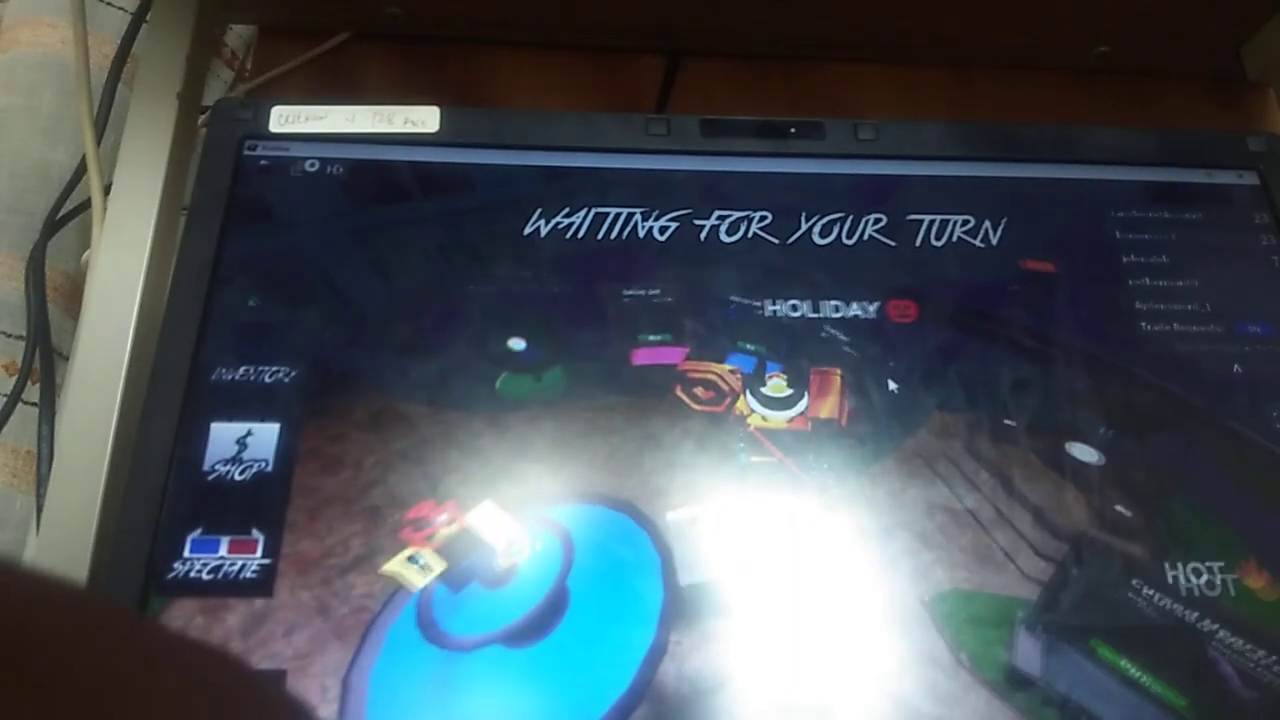